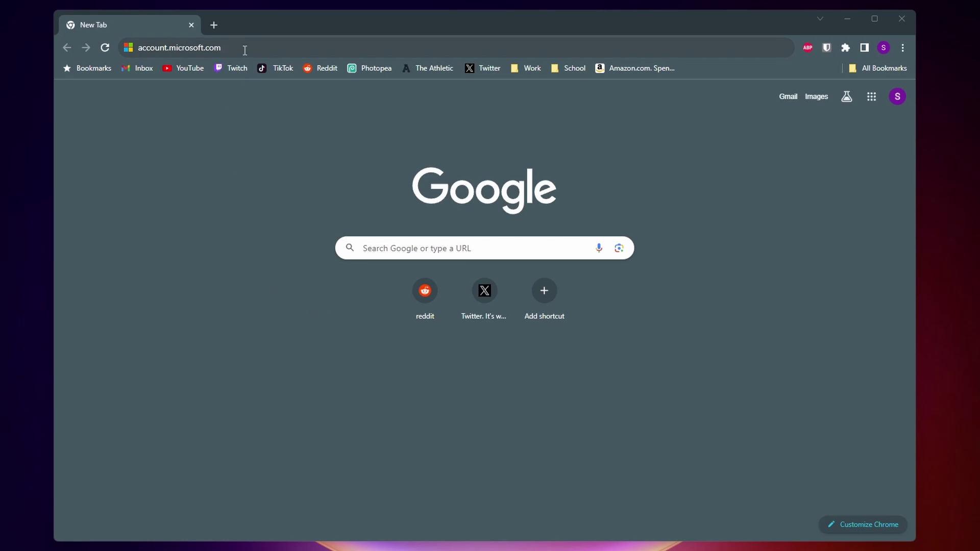
Step: Select the whole account.microsoft.com address in Chrome's address bar
{"action": "left_click_drag", "start_coordinate": [246, 48], "coordinate": [135, 47]}
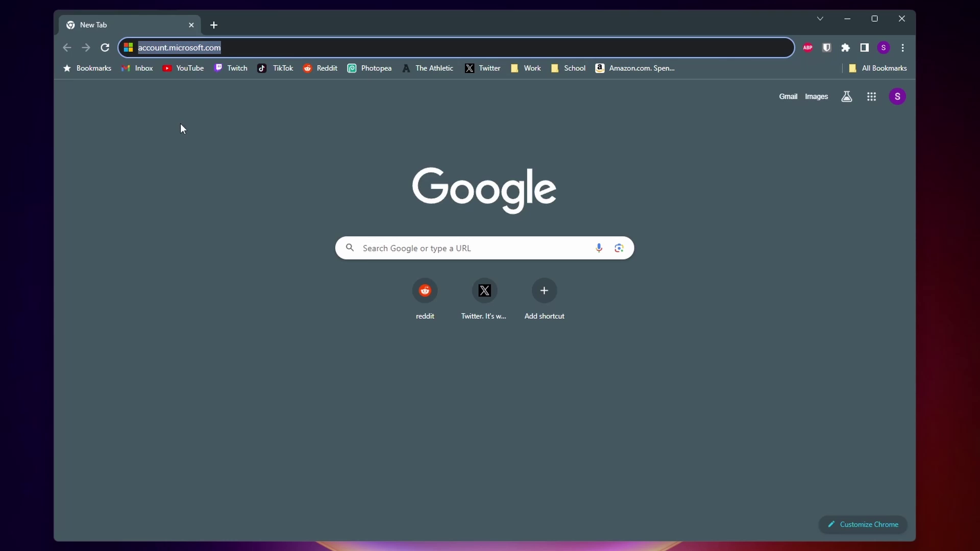
Step: Load account.microsoft.com to reach the Microsoft account landing page
{"action": "key", "text": "Return"}
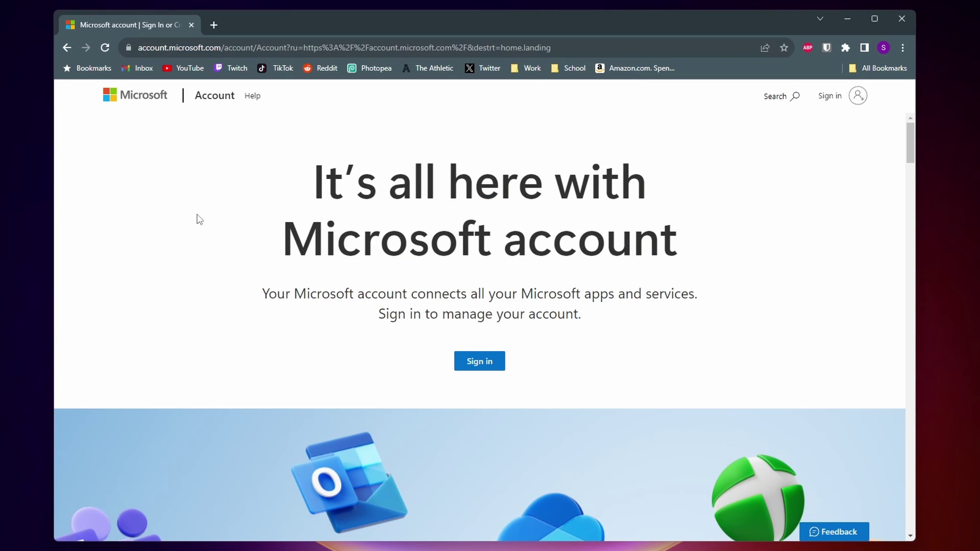
{"action": "scroll", "coordinate": [197, 219], "scroll_direction": "down", "scroll_amount": 1}
{"action": "scroll", "coordinate": [196, 219], "scroll_direction": "up", "scroll_amount": 1}
Step: Start sign-in and highlight the 'No account? Create one!' prompt before clearing the highlight
{"action": "left_click", "coordinate": [470, 359]}
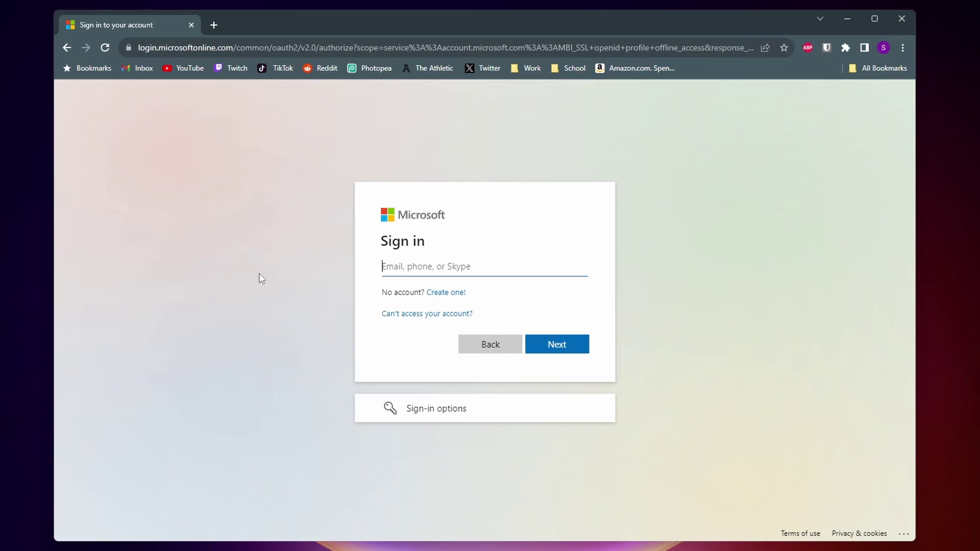
{"action": "left_click_drag", "start_coordinate": [381, 291], "coordinate": [456, 299]}
{"action": "left_click", "coordinate": [496, 300]}
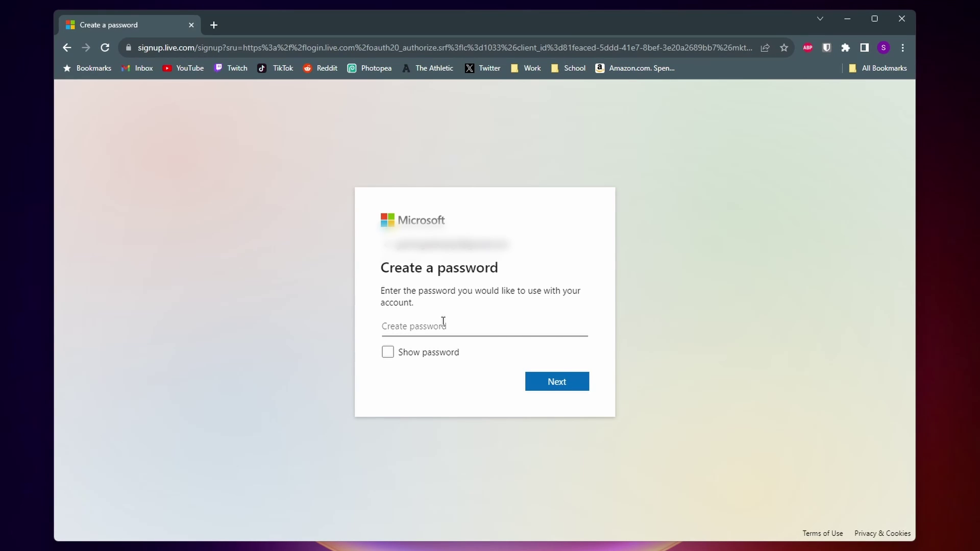
Step: Submit the chosen password to reach the Verify email step
{"action": "left_click", "coordinate": [561, 386]}
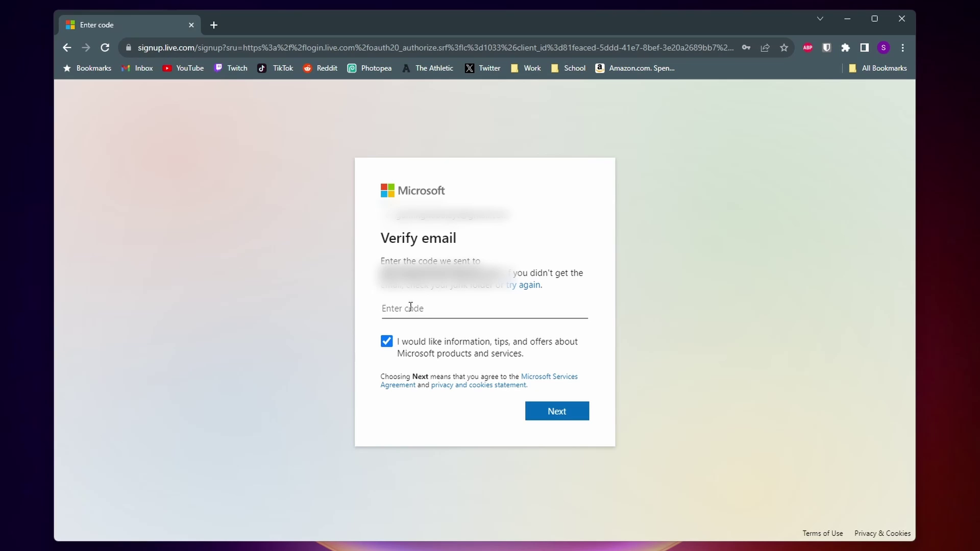
Step: Decline Microsoft marketing information and offers via the checkbox
{"action": "left_click", "coordinate": [387, 346]}
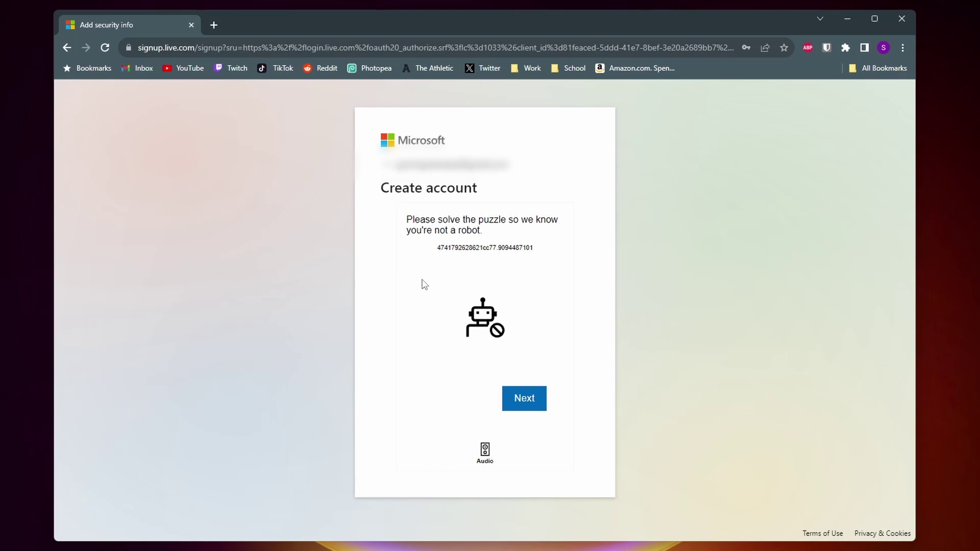
Step: Start the not-a-robot puzzle, rotate the animal to match the hand, and submit the answer
{"action": "left_click", "coordinate": [536, 399]}
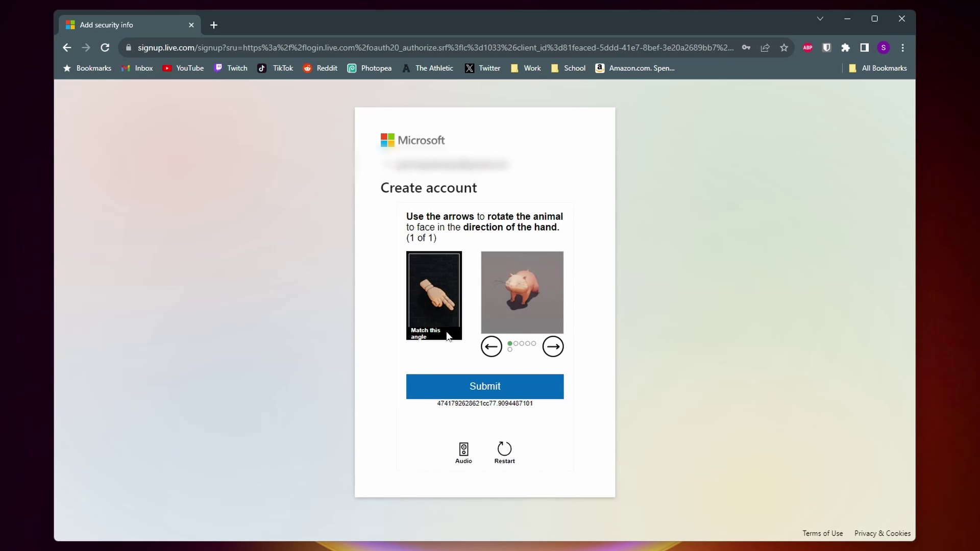
{"action": "left_click", "coordinate": [554, 353]}
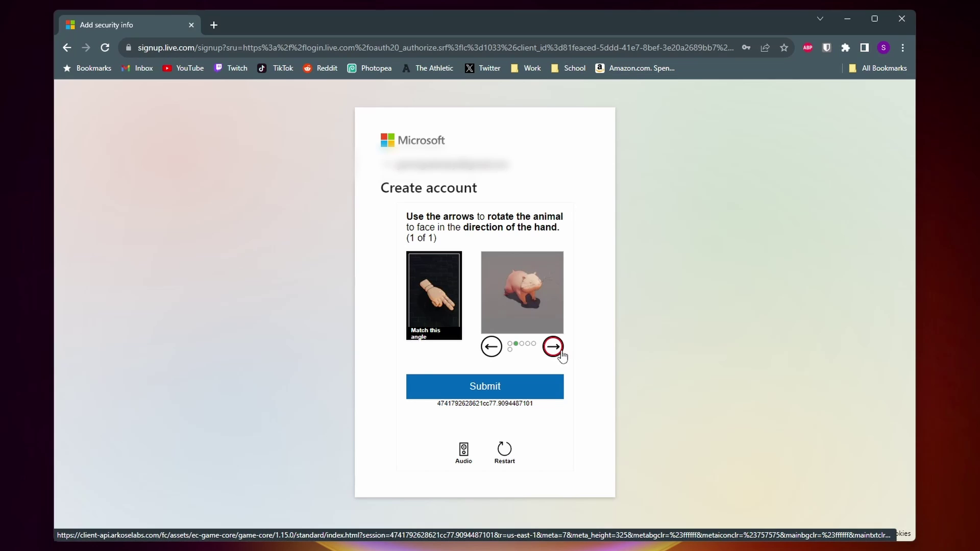
{"action": "left_click", "coordinate": [553, 354]}
{"action": "left_click", "coordinate": [491, 353]}
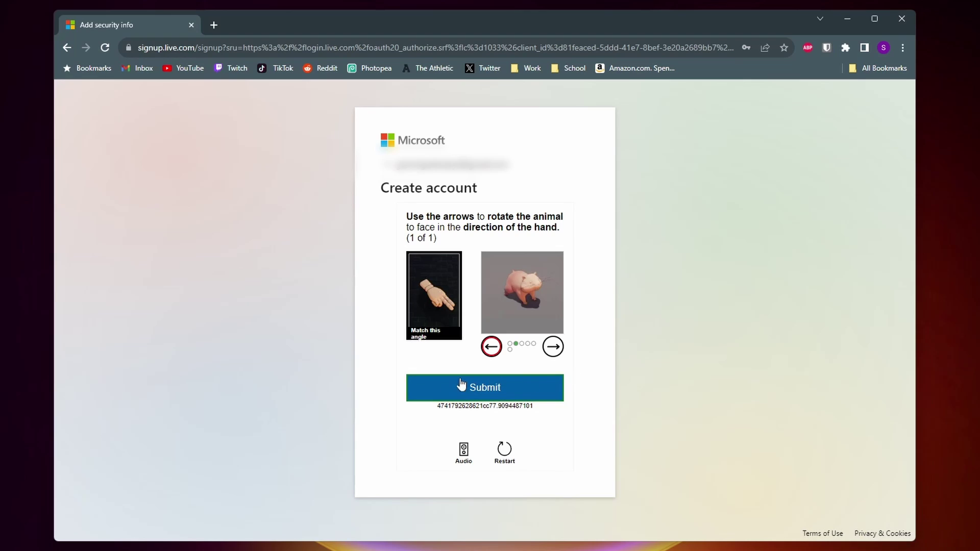
{"action": "left_click", "coordinate": [483, 391]}
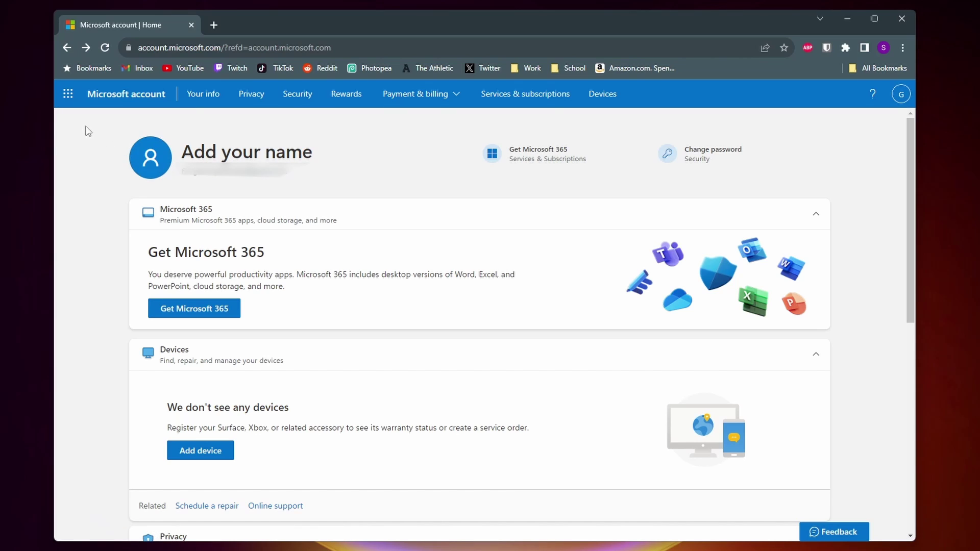
{"action": "left_click", "coordinate": [67, 95]}
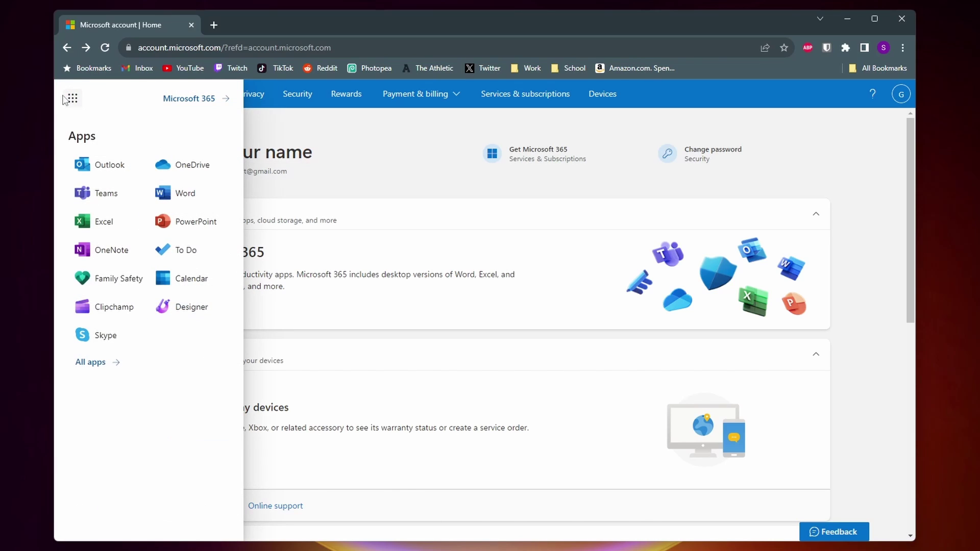